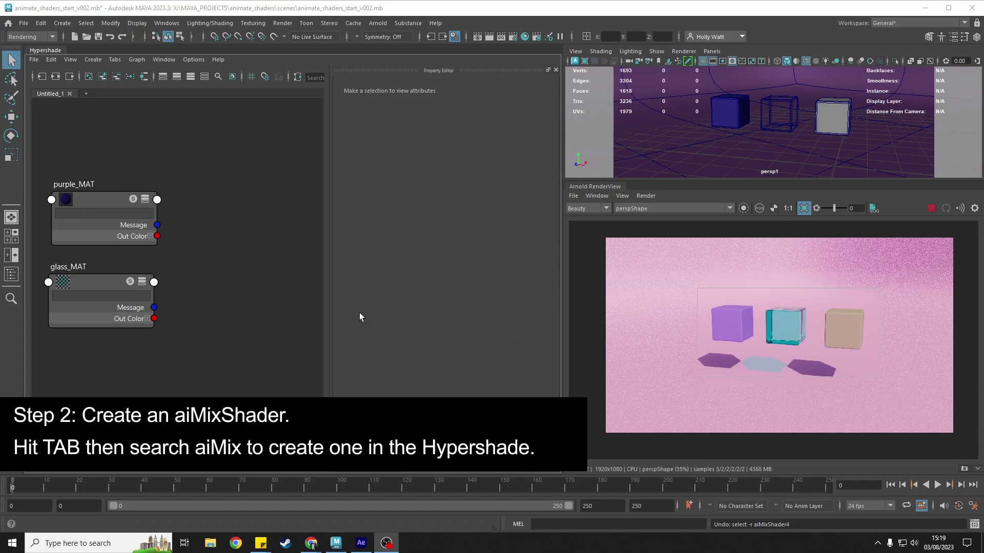
- Create an aiMixShader node in the Hypershade graph by searching 'aimix'
{"action": "left_click", "coordinate": [236, 254]}
{"action": "key", "text": "Tab"}
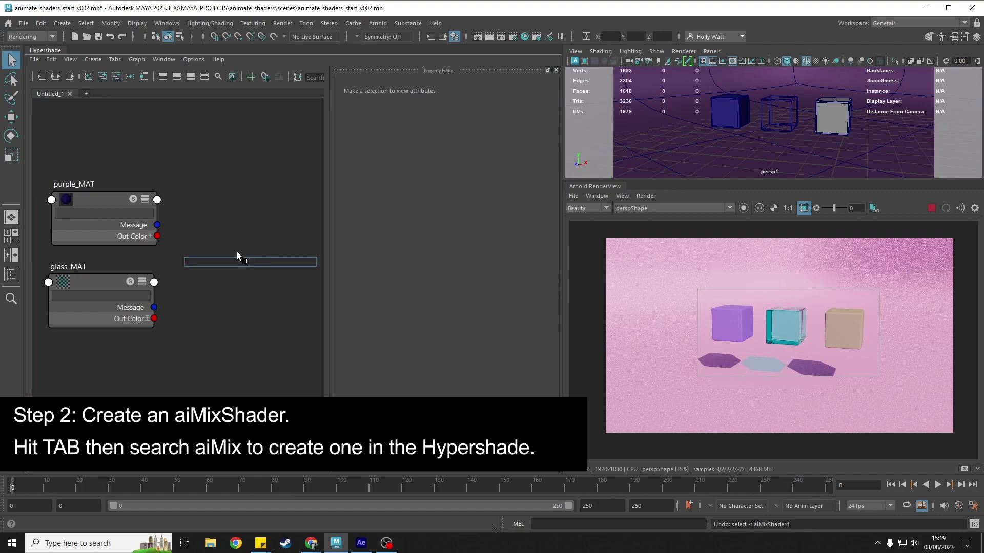
{"action": "type", "text": "aimi"}
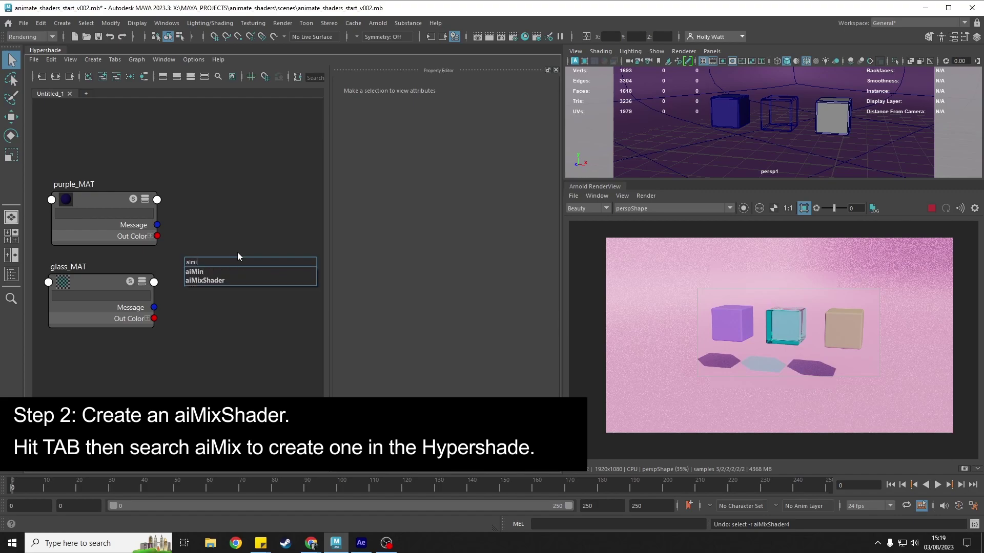
{"action": "type", "text": "x"}
{"action": "left_click", "coordinate": [217, 270]}
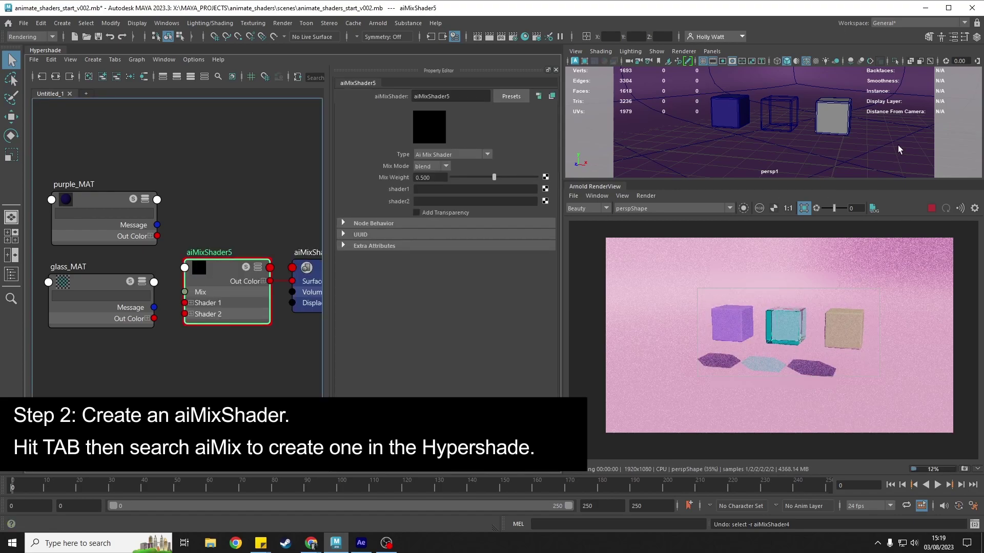
- Select the right-hand cube, bring up the new-material assignment window, then close it
{"action": "left_click", "coordinate": [837, 116]}
{"action": "right_click_drag", "start_coordinate": [827, 110], "coordinate": [812, 373]}
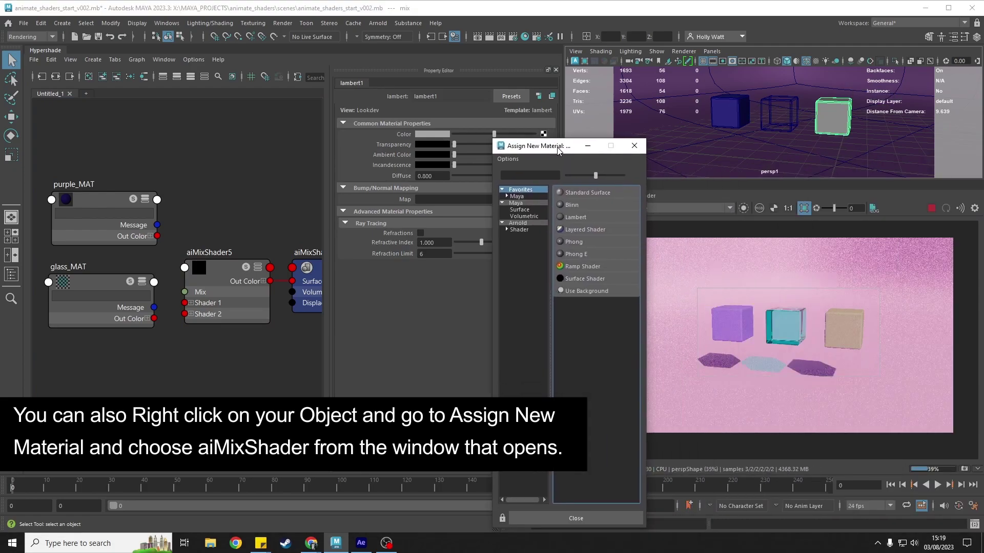
{"action": "left_click", "coordinate": [633, 146]}
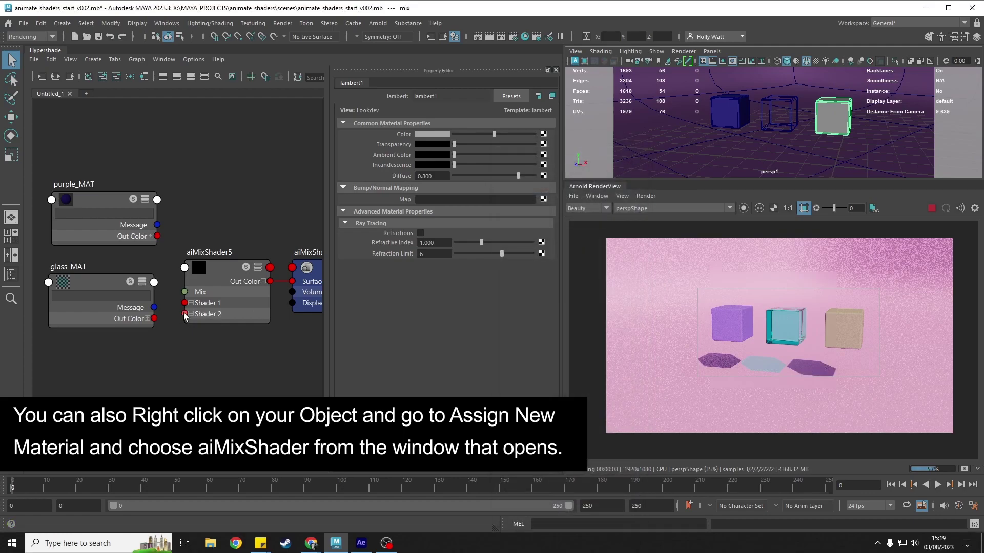
- Move aiMixShader5 higher, then connect purple_MAT to shader1 and glass_MAT to shader2
{"action": "left_click_drag", "start_coordinate": [215, 270], "coordinate": [220, 225]}
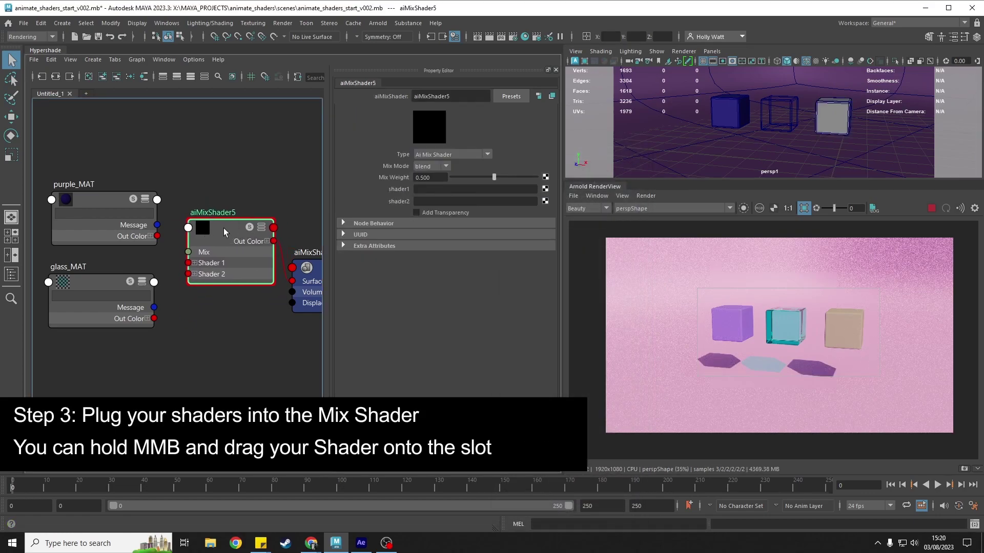
{"action": "middle_click_drag", "start_coordinate": [224, 228], "coordinate": [401, 195]}
{"action": "middle_click_drag", "start_coordinate": [80, 203], "coordinate": [394, 192]}
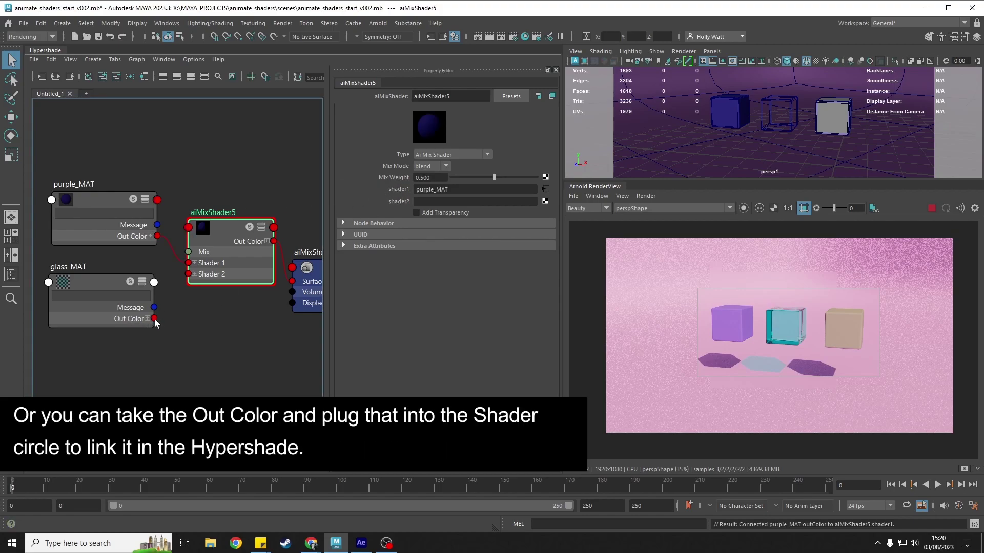
{"action": "left_click_drag", "start_coordinate": [155, 319], "coordinate": [189, 276]}
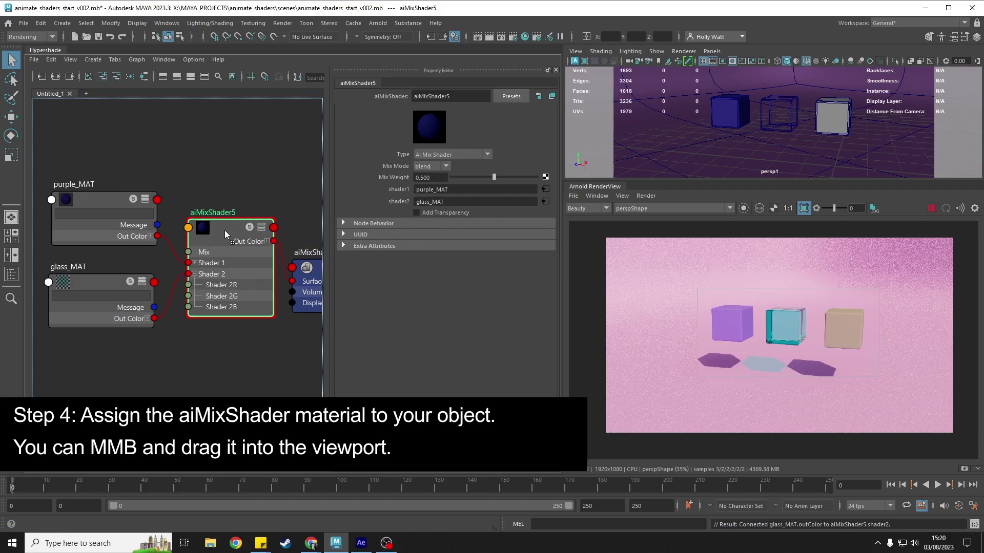
- Drag aiMixShader5 from the Hypershade onto the right-hand cube in the perspective viewport
{"action": "middle_click_drag", "start_coordinate": [225, 229], "coordinate": [703, 159]}
{"action": "middle_click_drag", "start_coordinate": [845, 121], "coordinate": [844, 120]}
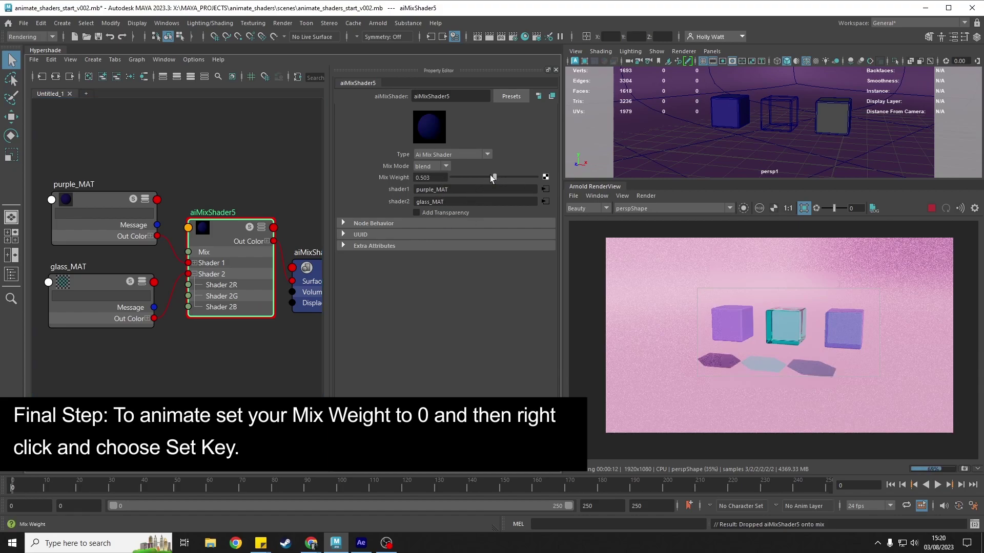
- Set aiMixShader5's Mix Weight to 0 and key it at frame 0
{"action": "left_click_drag", "start_coordinate": [490, 175], "coordinate": [393, 173]}
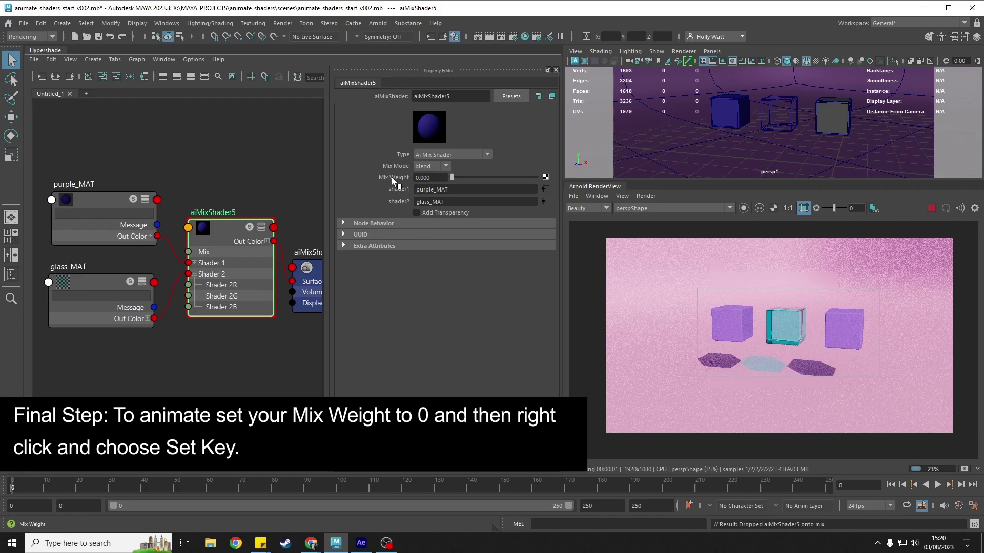
{"action": "right_click", "coordinate": [391, 177]}
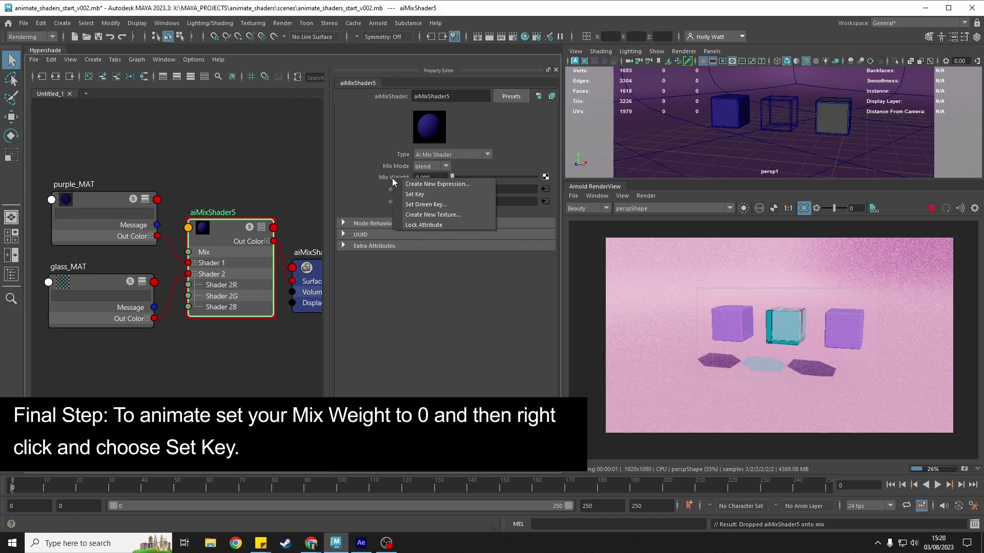
{"action": "left_click", "coordinate": [419, 196]}
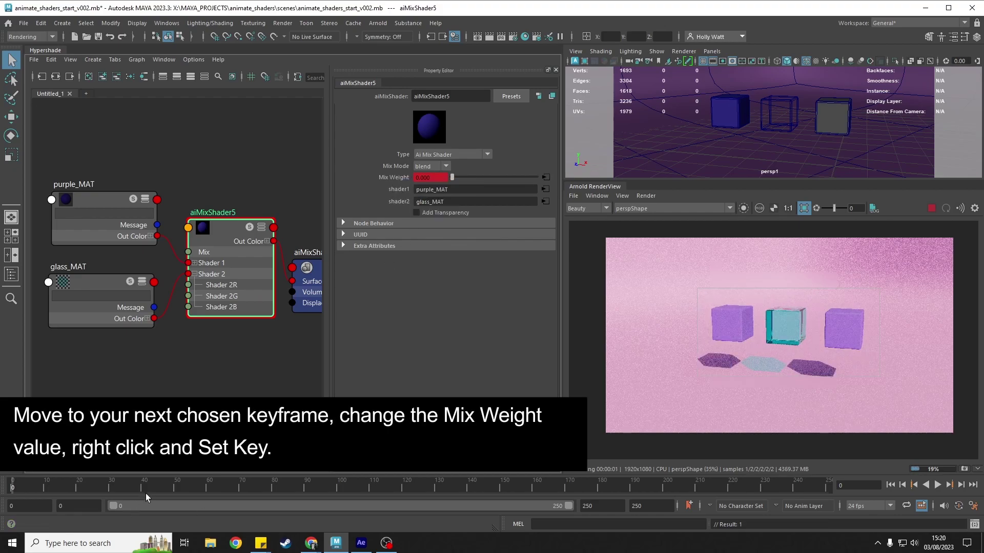
- At frame 50, key Mix Weight at 1, then rewind and play the animation
{"action": "left_click_drag", "start_coordinate": [154, 492], "coordinate": [177, 493]}
{"action": "left_click_drag", "start_coordinate": [454, 177], "coordinate": [591, 173]}
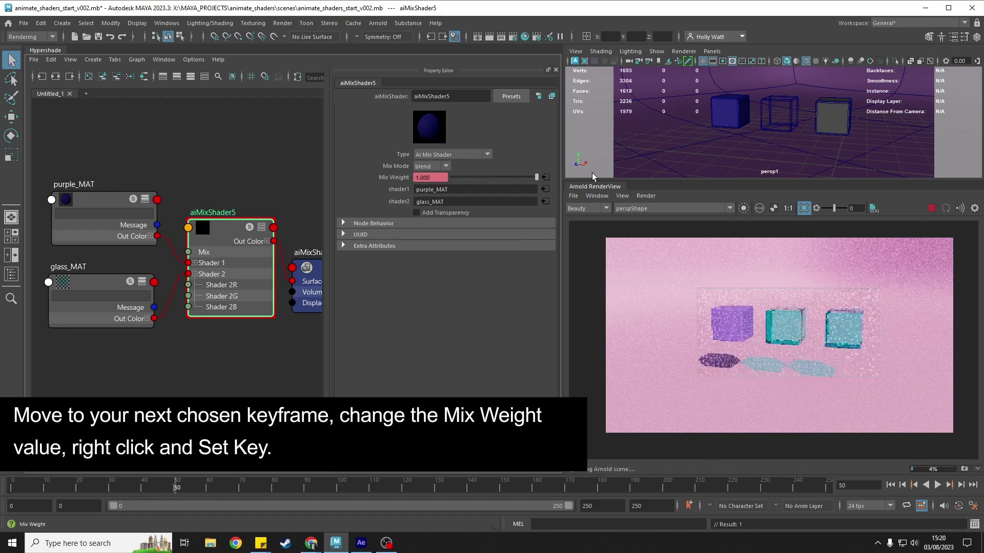
{"action": "right_click", "coordinate": [398, 178]}
{"action": "left_click", "coordinate": [421, 194]}
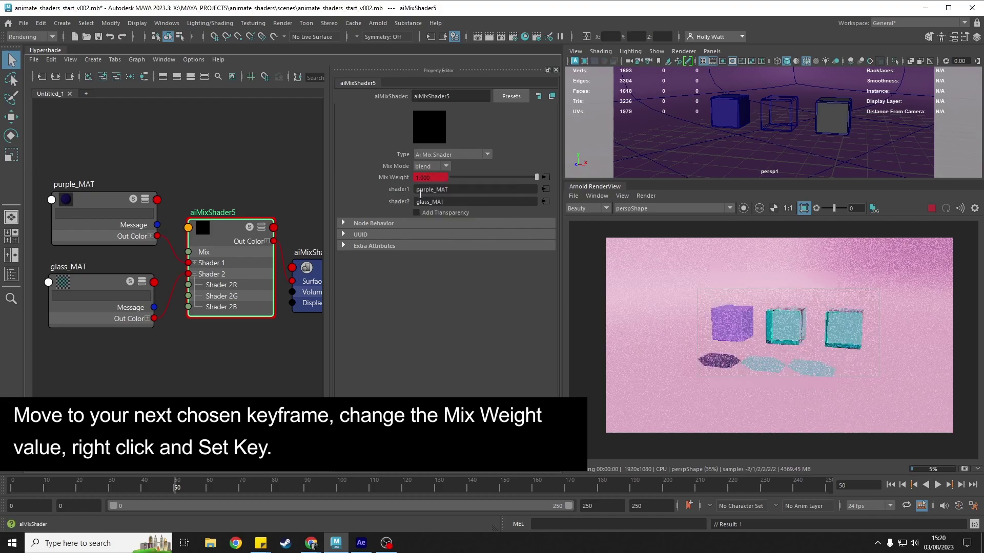
{"action": "left_click", "coordinate": [12, 493]}
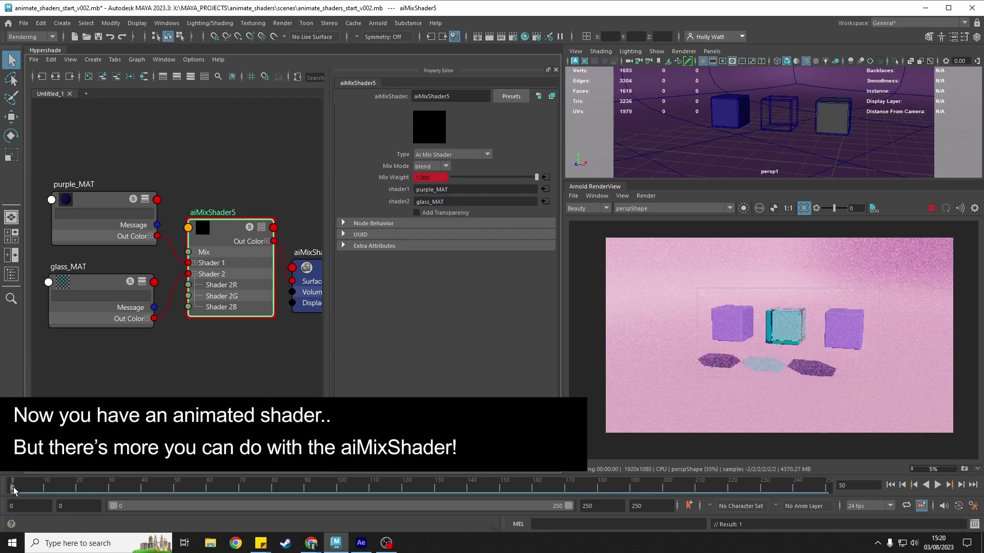
{"action": "key", "text": "alt+v"}
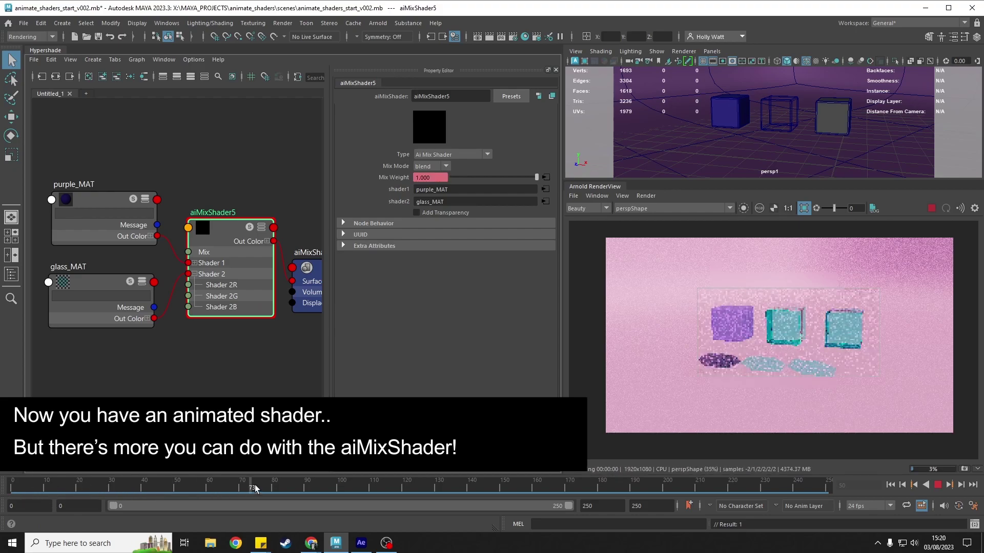
- Return to frame 0 and break the Mix Weight connection to remove its keyframes
{"action": "left_click", "coordinate": [27, 494]}
{"action": "left_click_drag", "start_coordinate": [27, 496], "coordinate": [12, 490]}
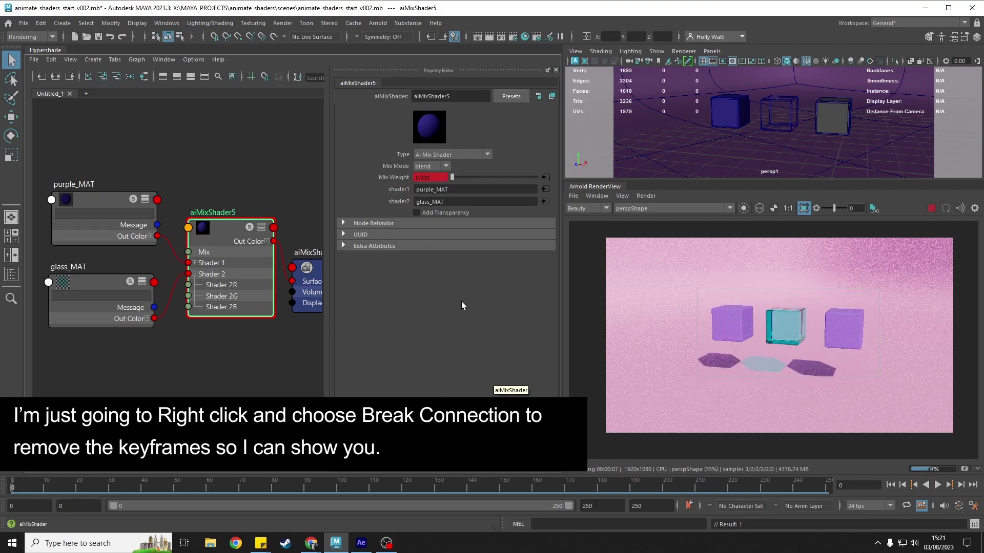
{"action": "right_click", "coordinate": [390, 179]}
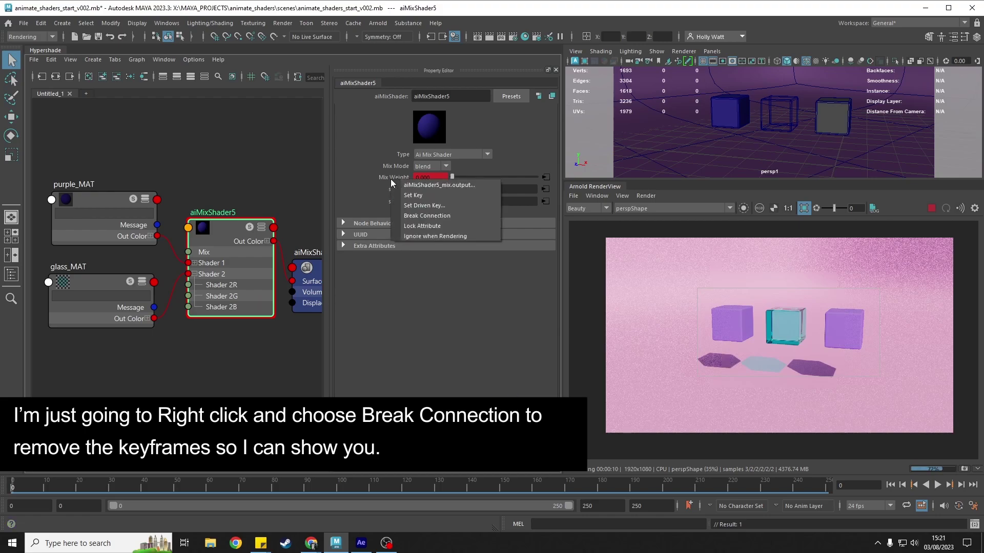
{"action": "left_click", "coordinate": [424, 216]}
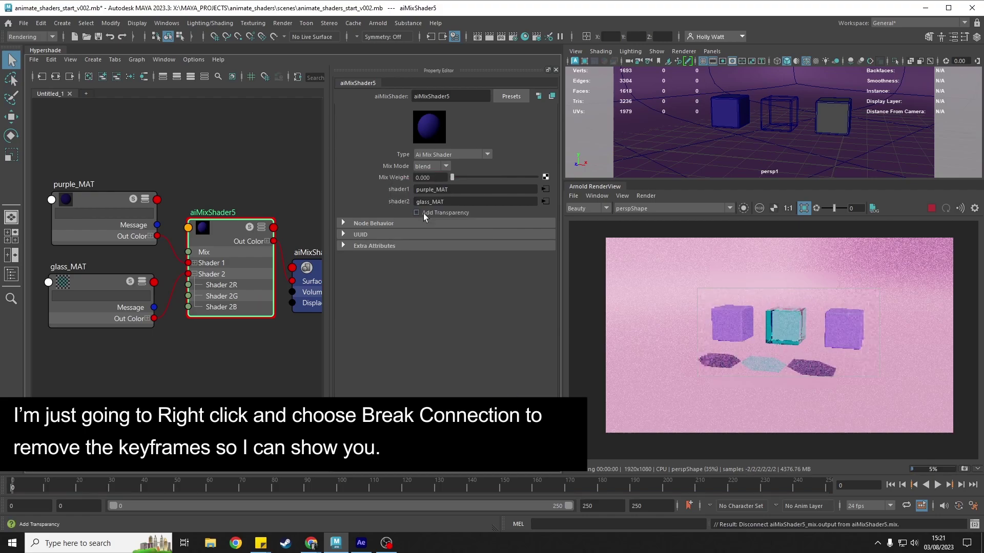
- Connect a new Ramp texture (ramp2) to the Mix Weight from Create Render Node
{"action": "left_click", "coordinate": [545, 177]}
{"action": "double_click", "coordinate": [446, 135]}
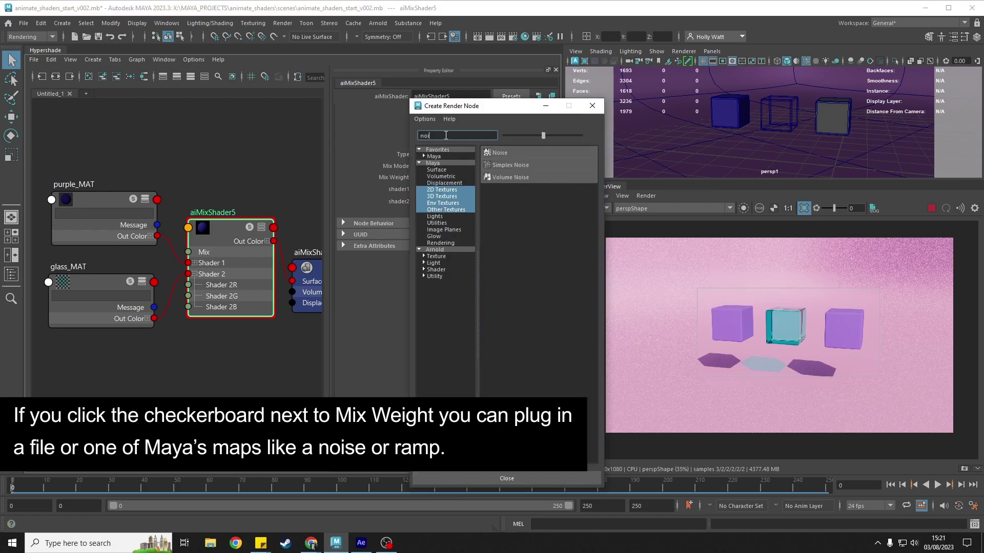
{"action": "type", "text": "ramp"}
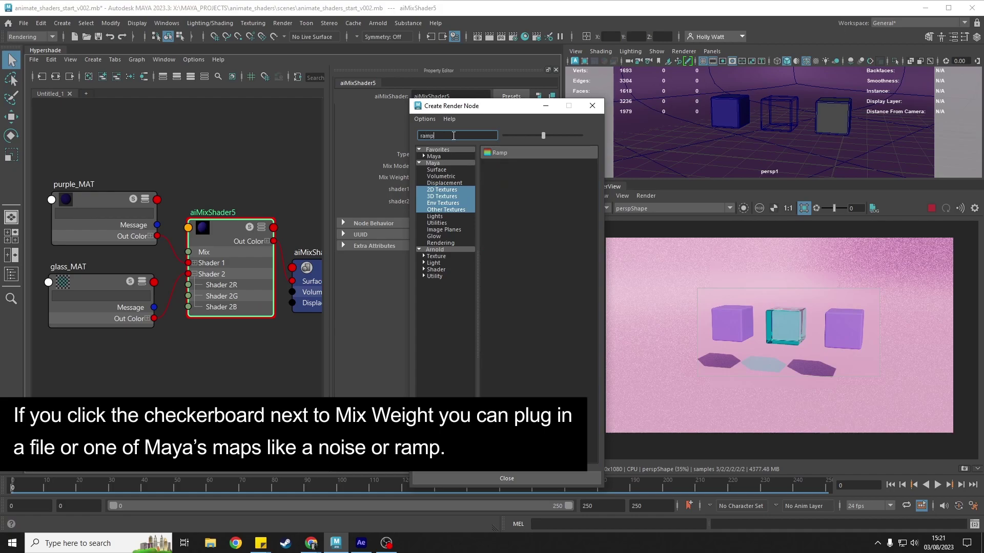
{"action": "left_click", "coordinate": [507, 153]}
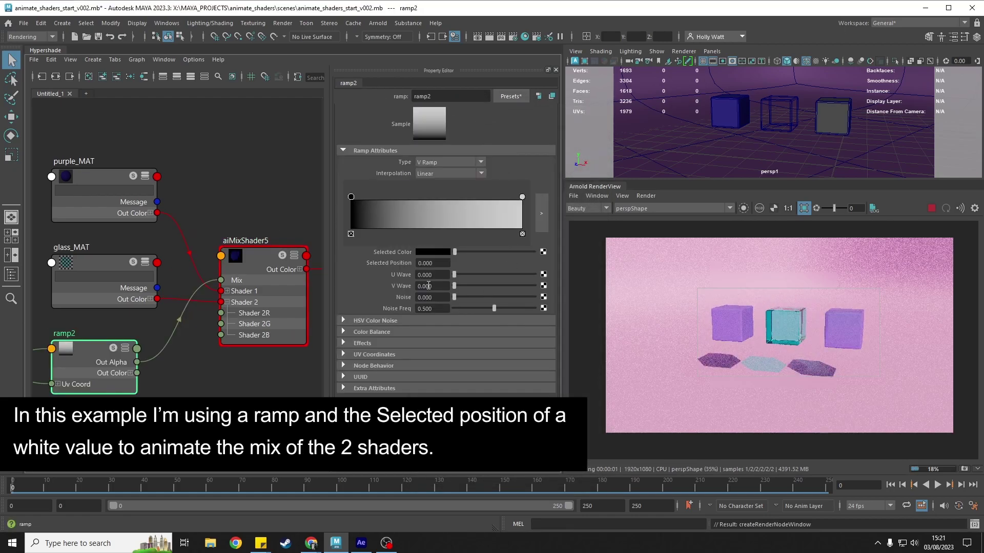
- Slide ramp2's white colour entry to the far left, Selected Position 0.009
{"action": "left_click_drag", "start_coordinate": [522, 196], "coordinate": [460, 198]}
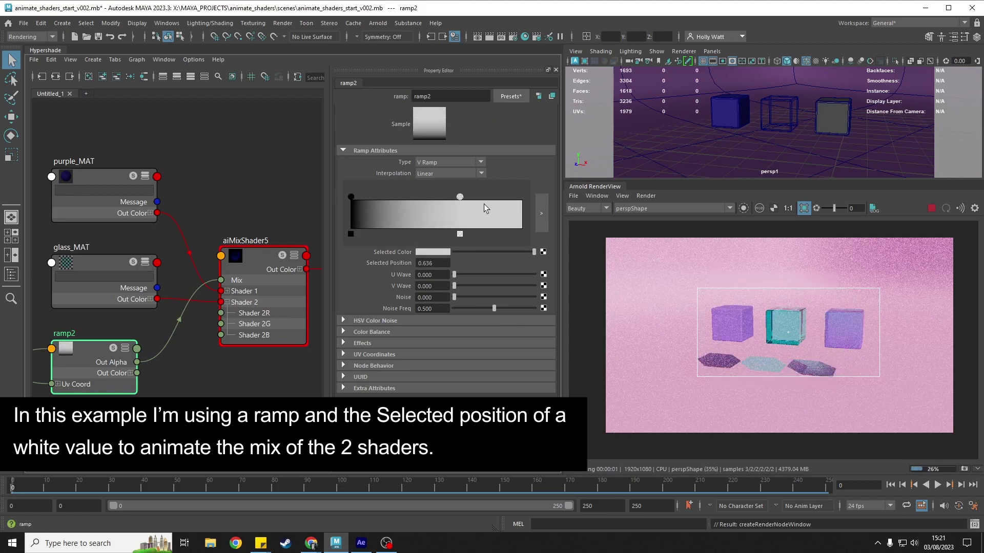
{"action": "left_click_drag", "start_coordinate": [458, 200], "coordinate": [352, 218]}
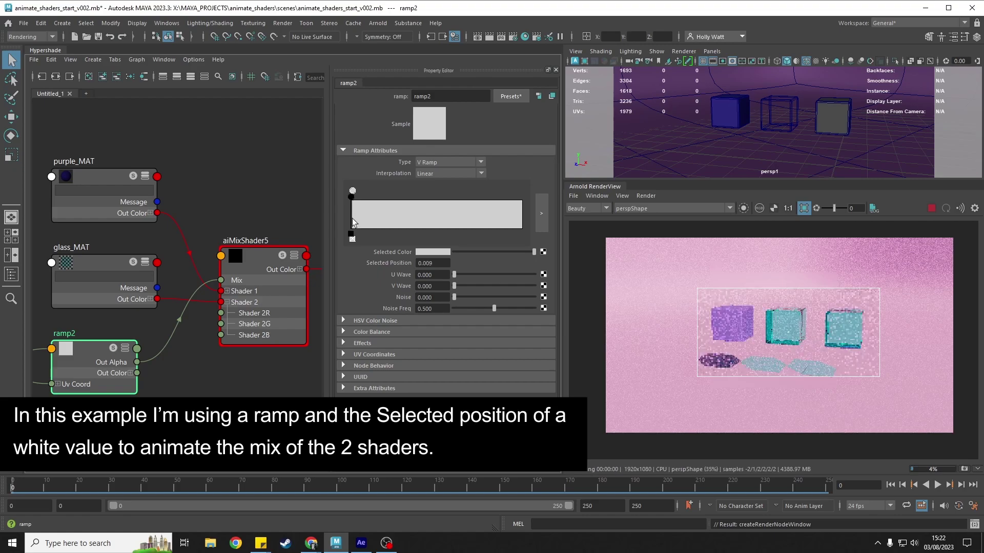
- Key the white entry's Selected Position at frame 0 and at 0.988 on frame 50, then scrub back
{"action": "right_click", "coordinate": [384, 262]}
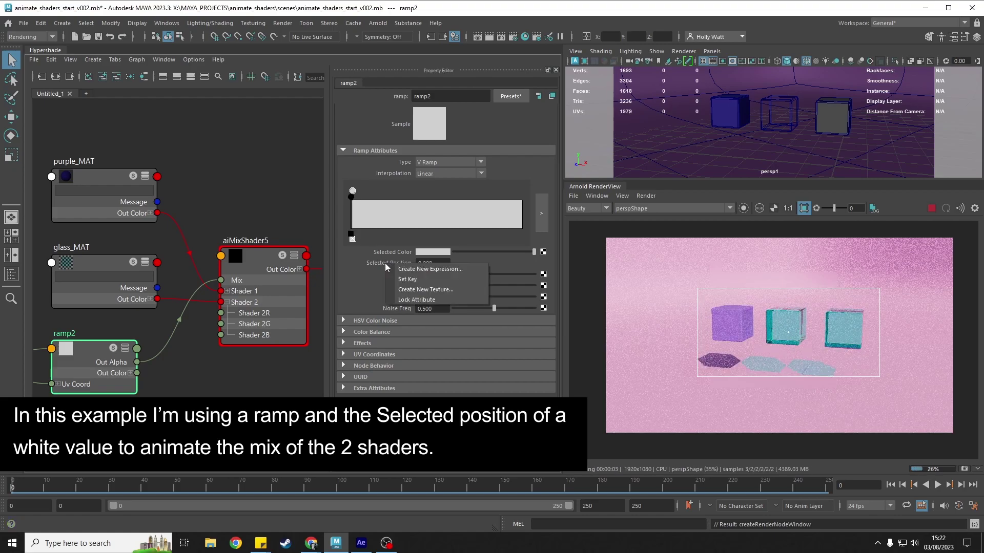
{"action": "left_click", "coordinate": [410, 280]}
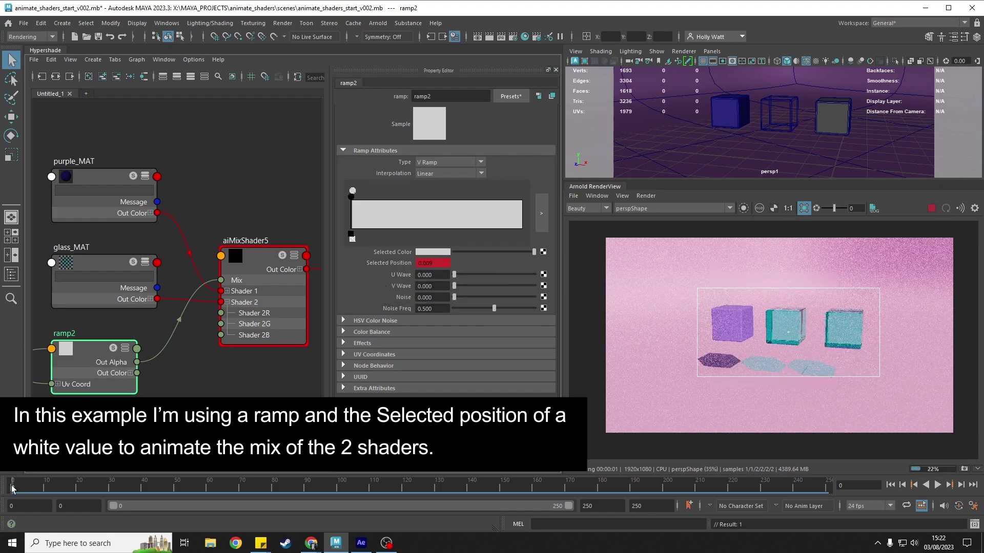
{"action": "left_click", "coordinate": [177, 488]}
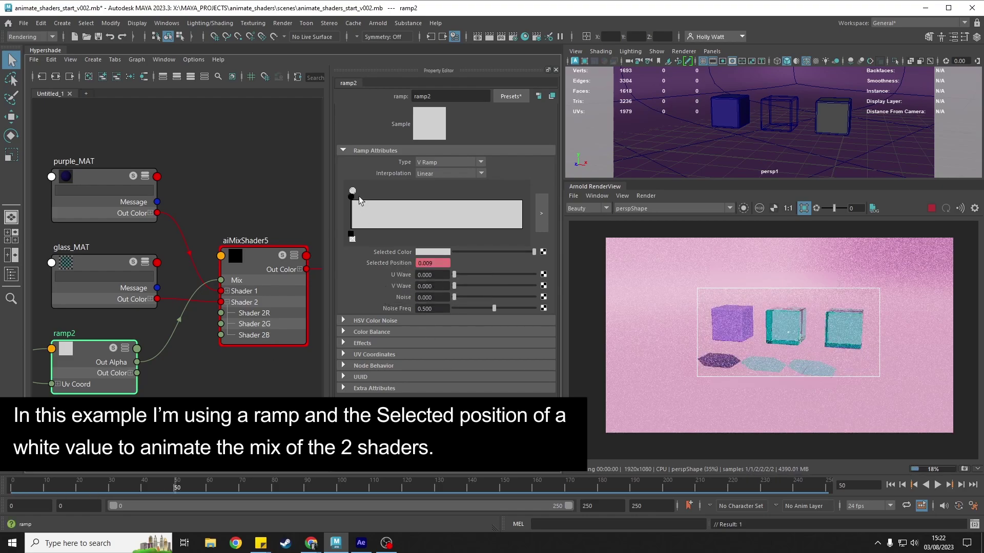
{"action": "left_click_drag", "start_coordinate": [353, 192], "coordinate": [504, 203]}
{"action": "right_click", "coordinate": [388, 261]}
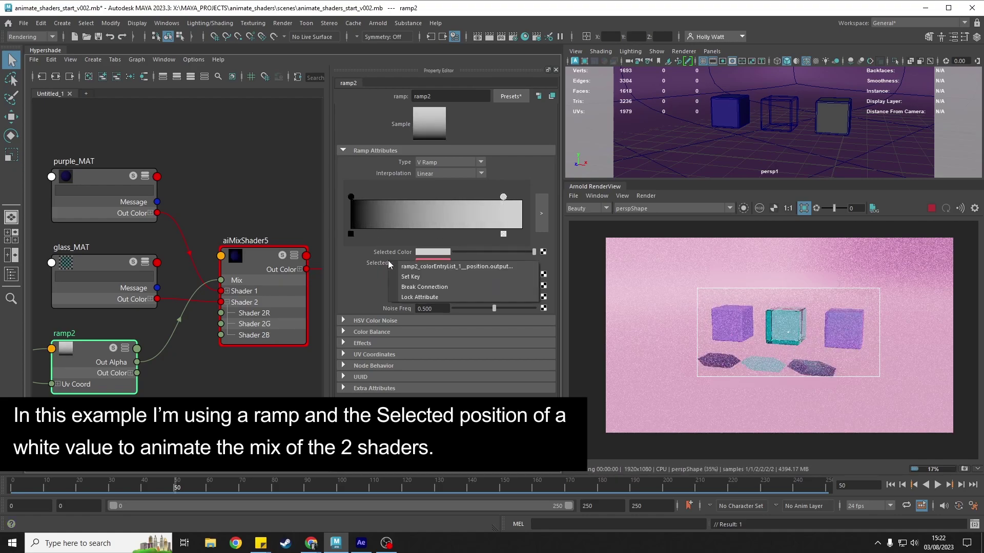
{"action": "left_click", "coordinate": [424, 277]}
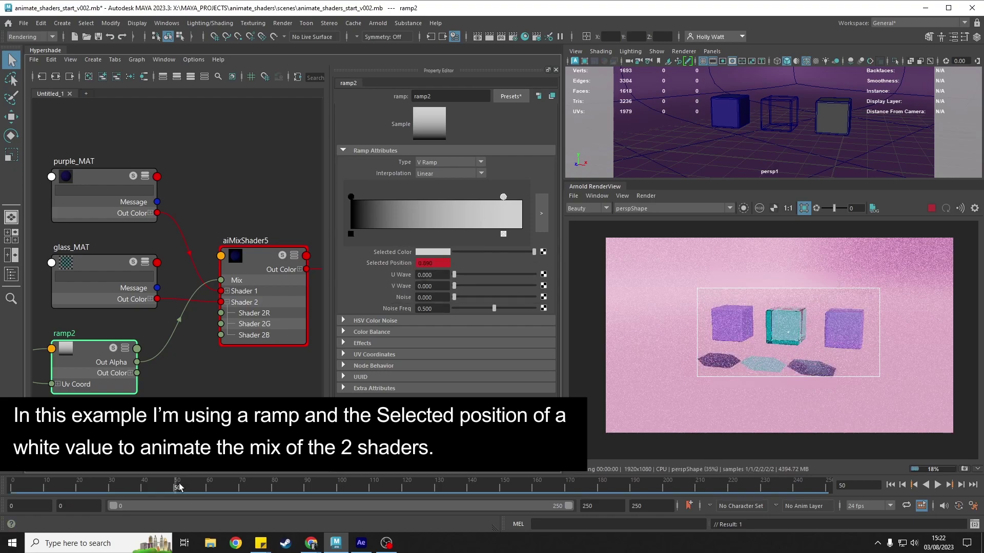
{"action": "left_click_drag", "start_coordinate": [179, 486], "coordinate": [49, 506]}
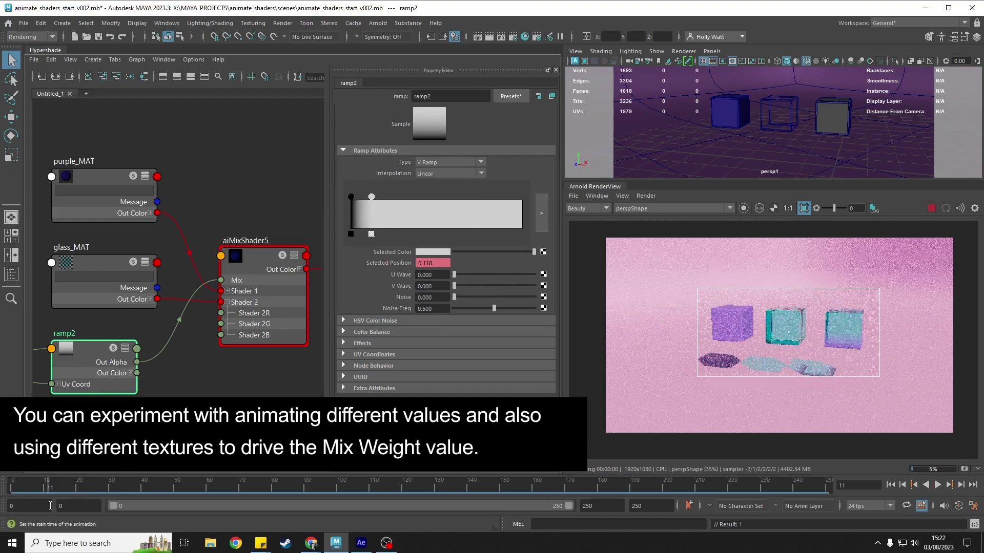